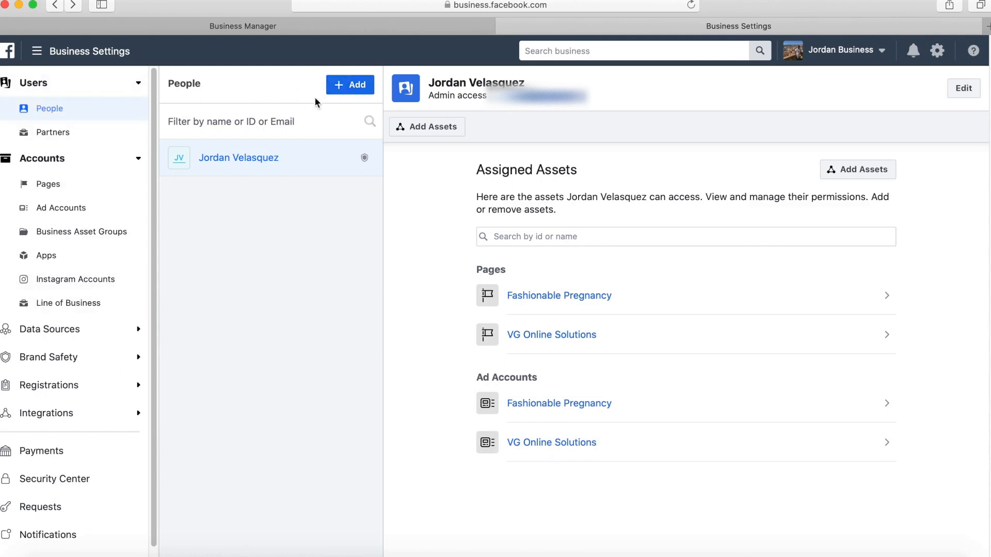
Step: Examine the form for inviting people to the business, close it without inviting anyone, and view the Partners settings
left_click(354, 90)
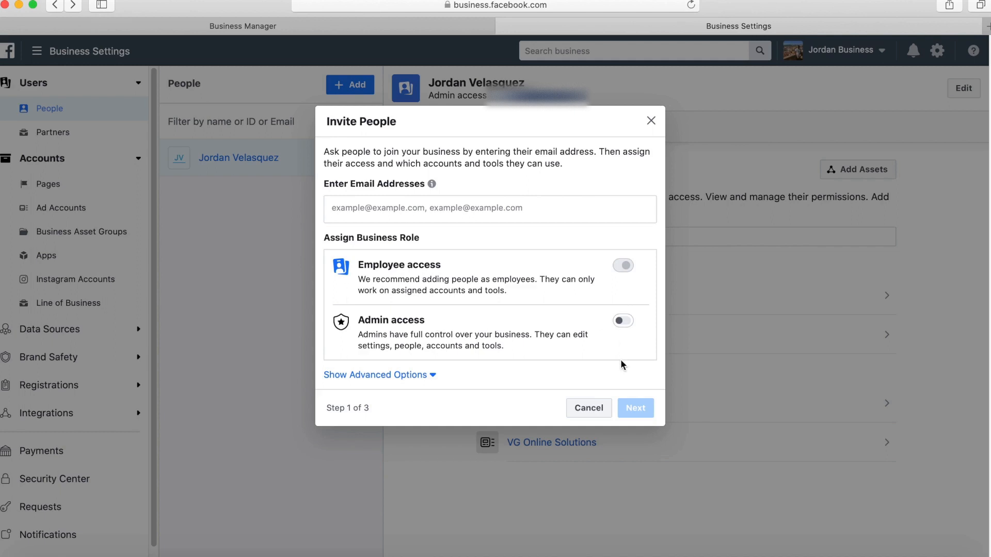
left_click(593, 411)
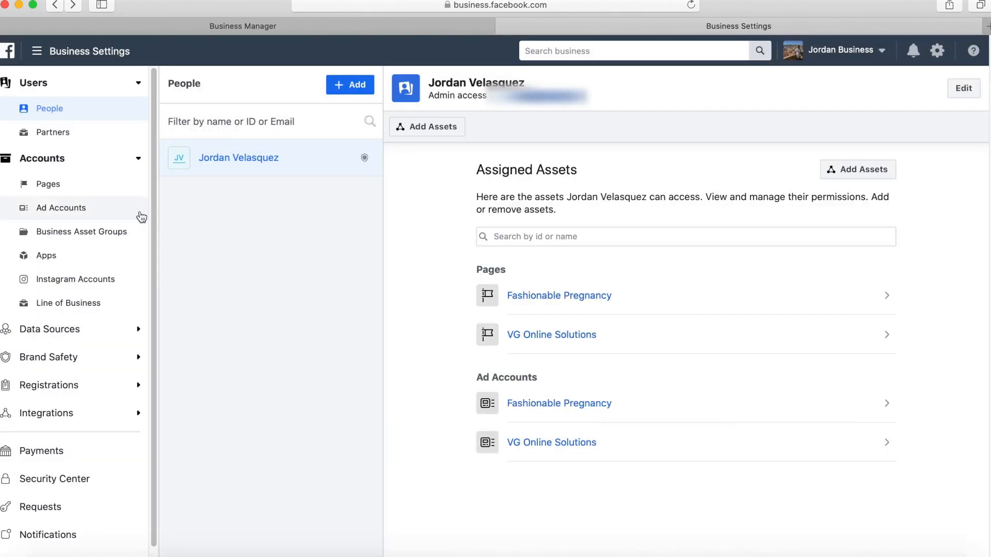
left_click(77, 136)
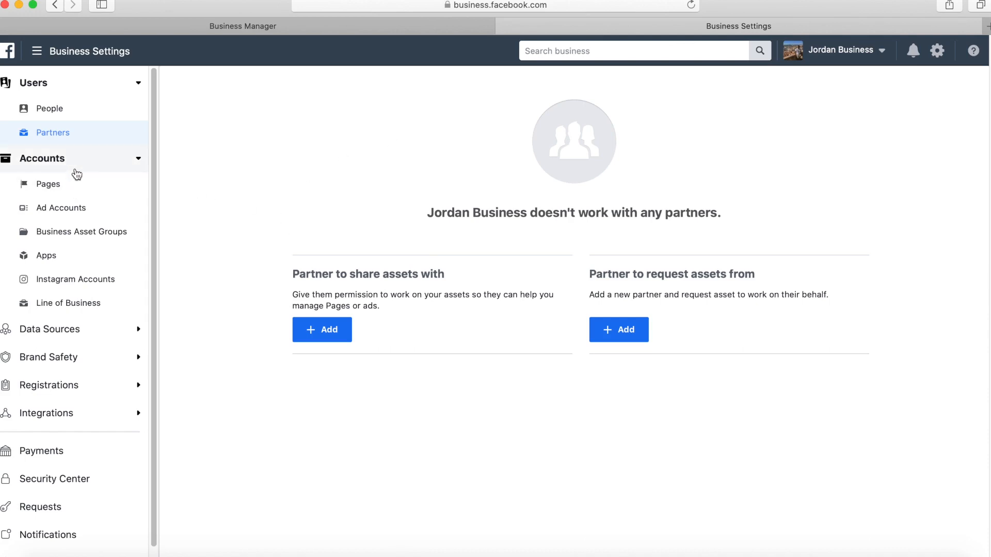
Step: Examine the form for creating a new Page in the Local Business or Place category, and cancel it
left_click(71, 190)
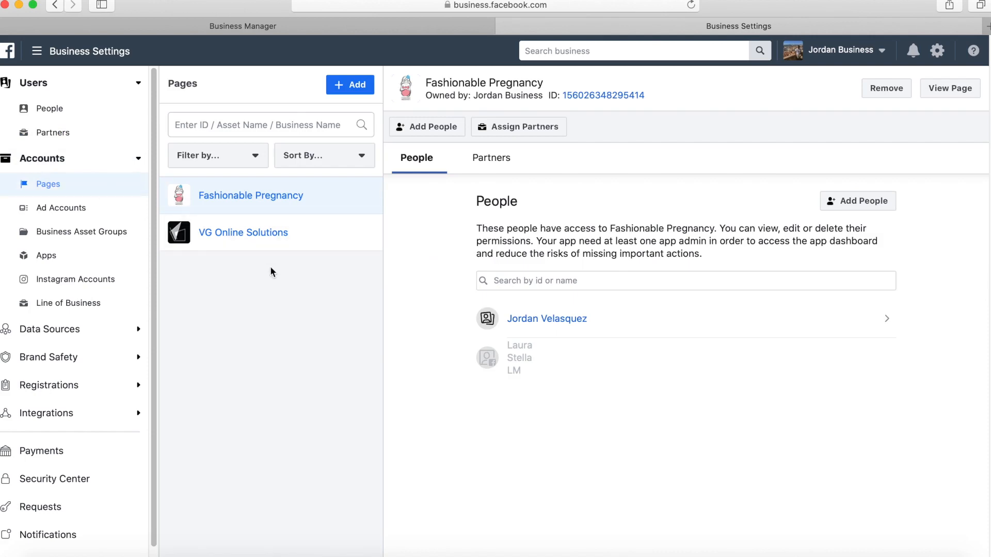
left_click(345, 85)
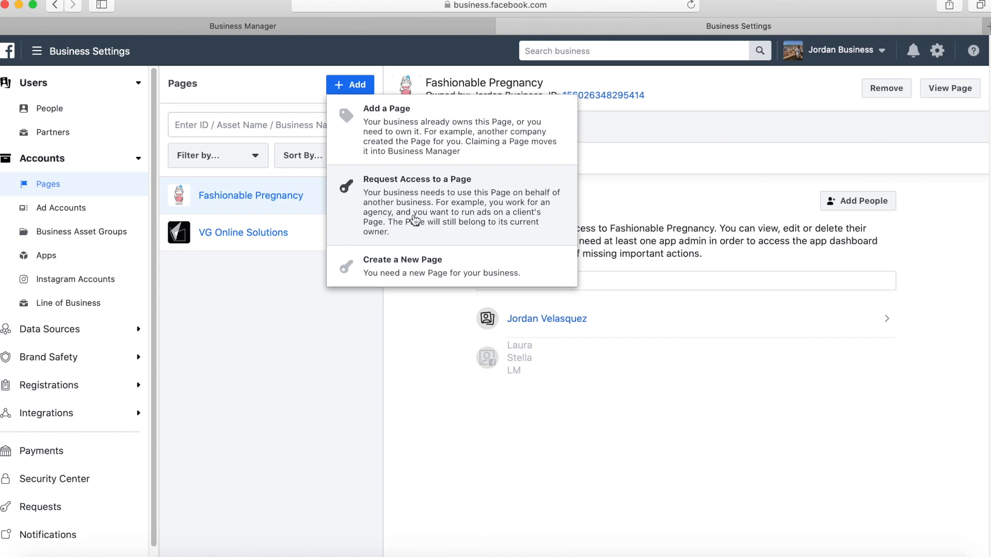
left_click(433, 271)
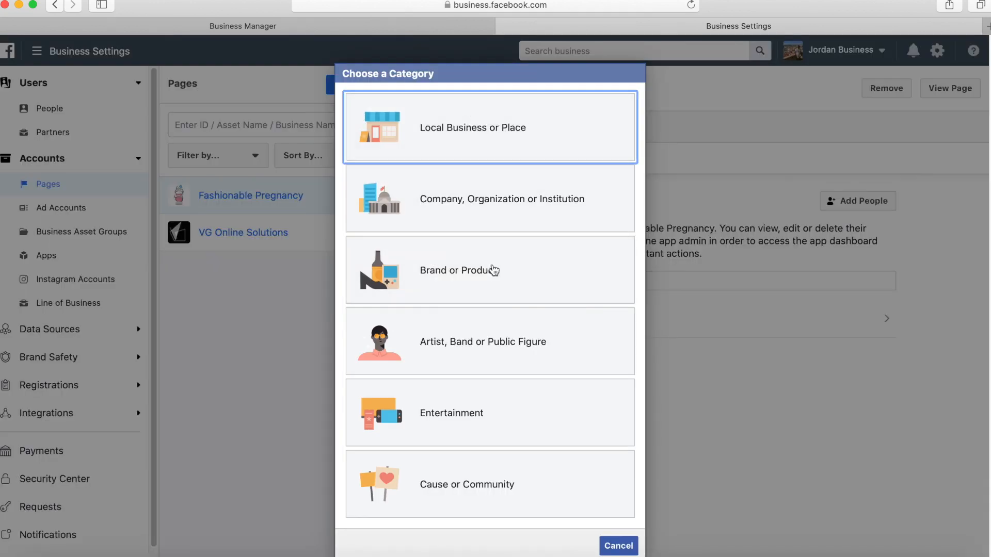
left_click(511, 156)
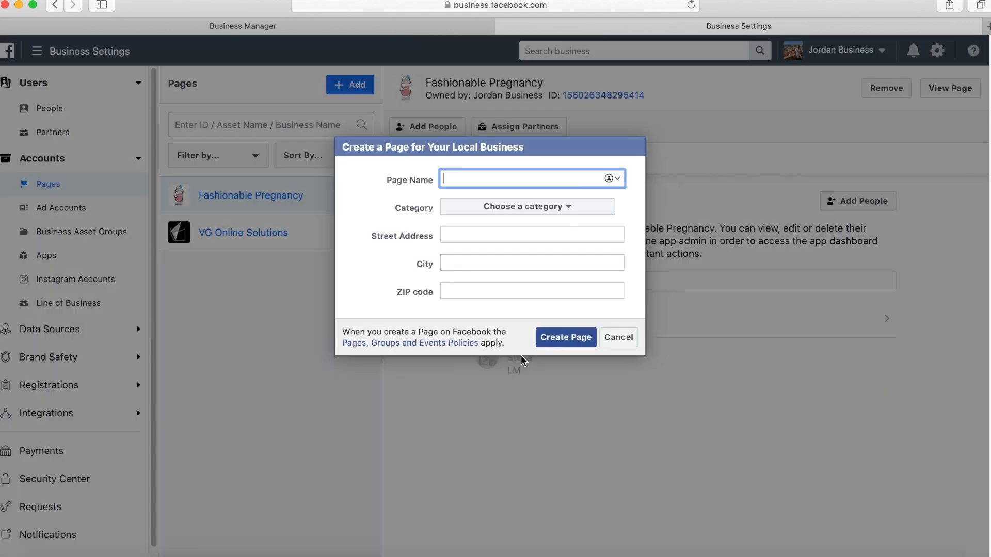
left_click(619, 338)
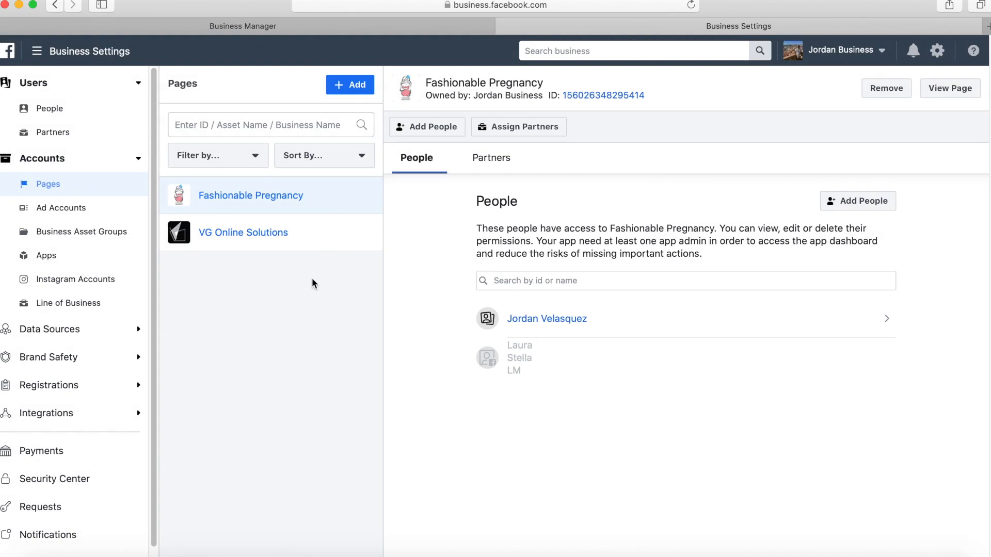
Step: Compare who has access to the Fashionable Pregnancy and VG Online Solutions Pages with the assets assigned under People
left_click(324, 240)
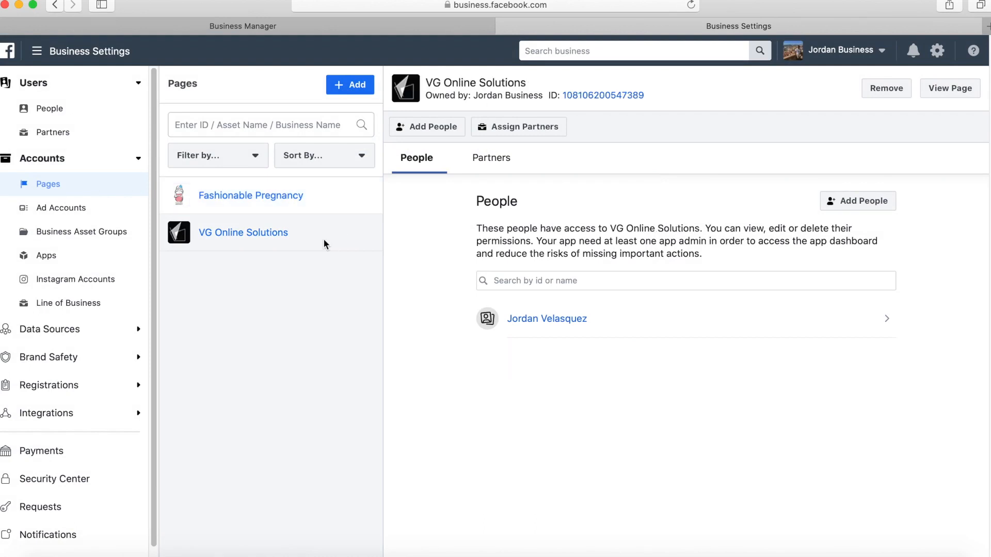
left_click(50, 109)
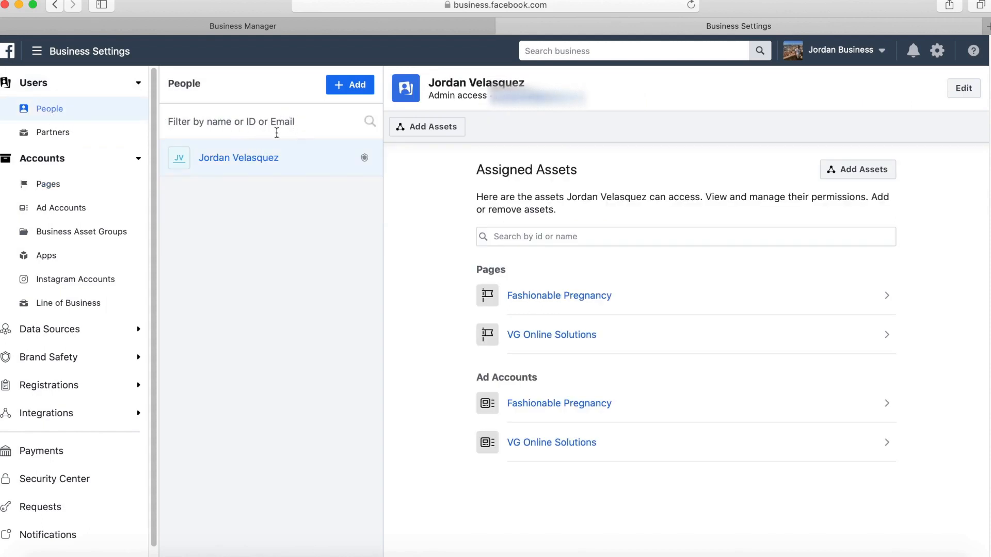
left_click(54, 189)
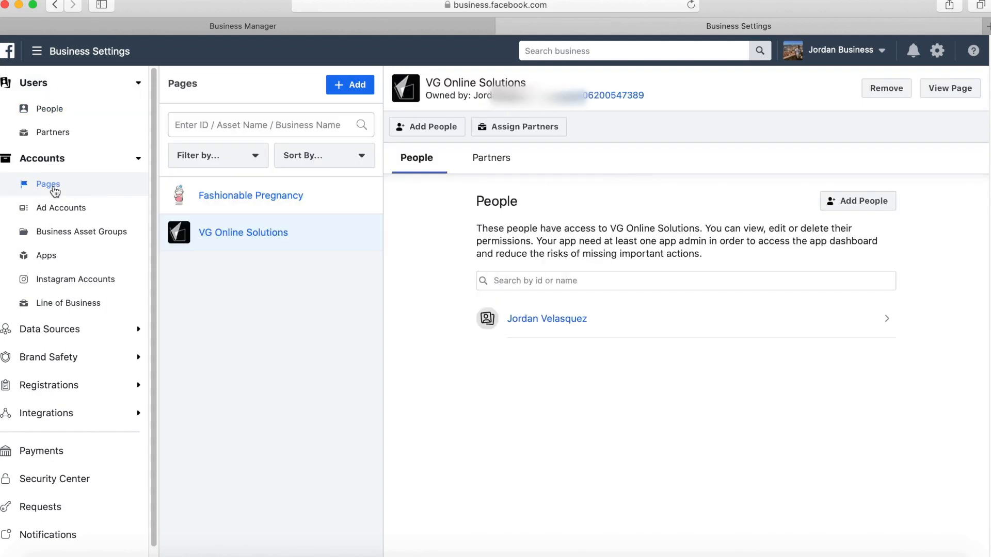
left_click(253, 201)
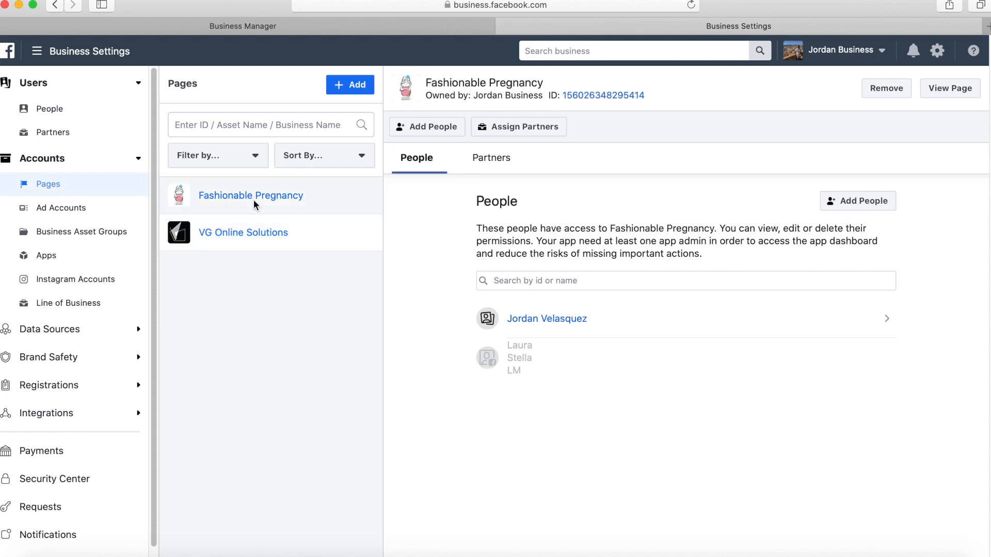
left_click(270, 234)
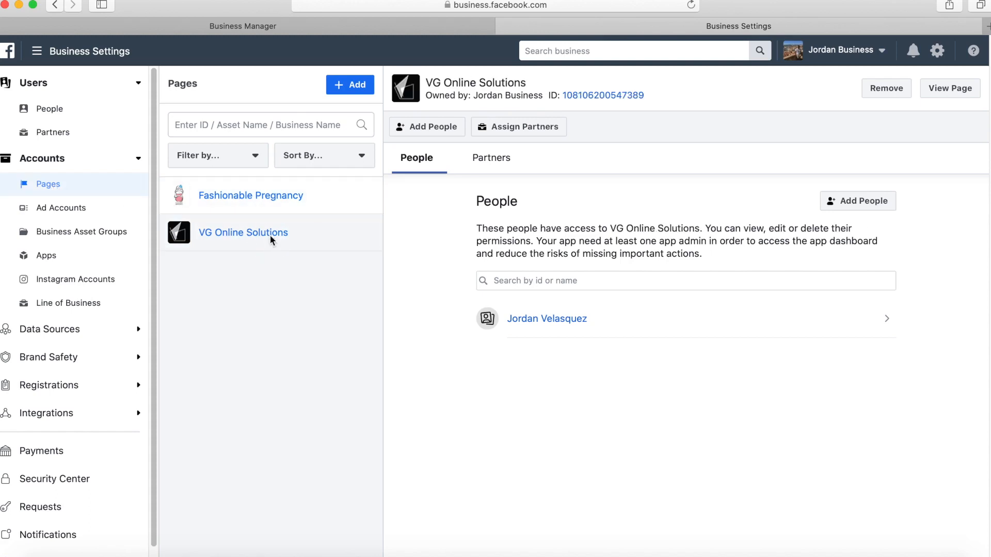
Step: Examine the listed person's standard and admin permissions on the VG Online Solutions Page, and collapse the details
left_click(355, 86)
left_click(355, 86)
left_click(516, 282)
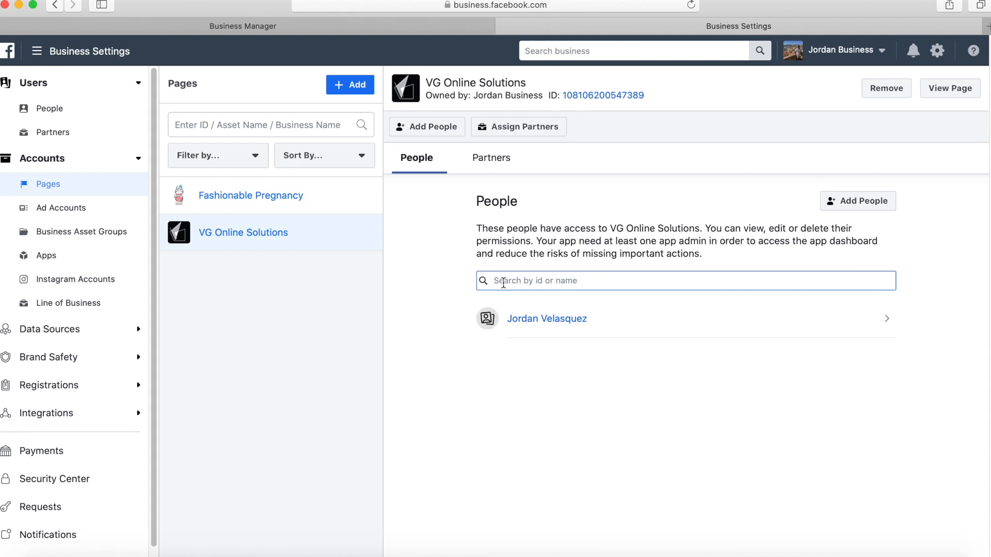
left_click(889, 325)
scroll(718, 355, "down", 3)
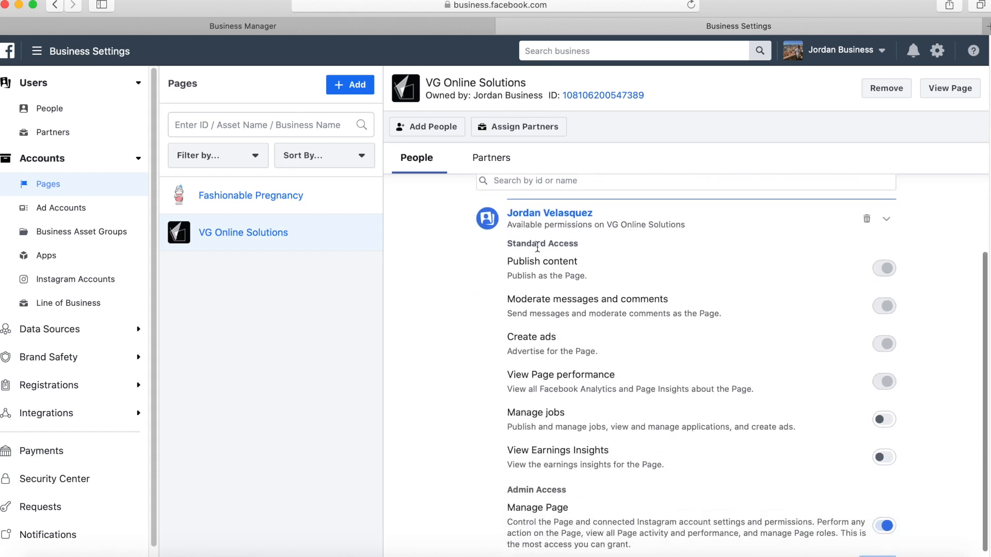
scroll(575, 386, "up", 1)
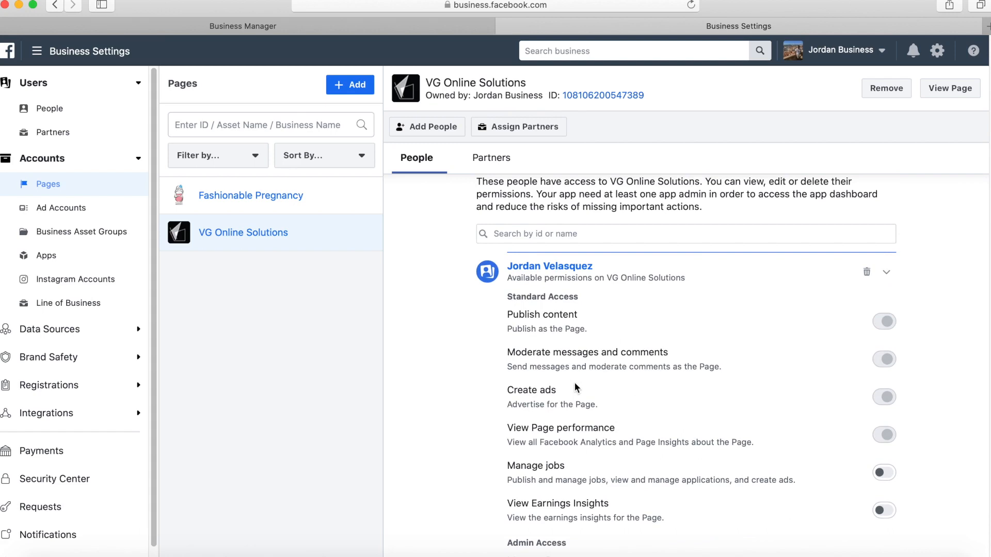
scroll(746, 414, "down", 2)
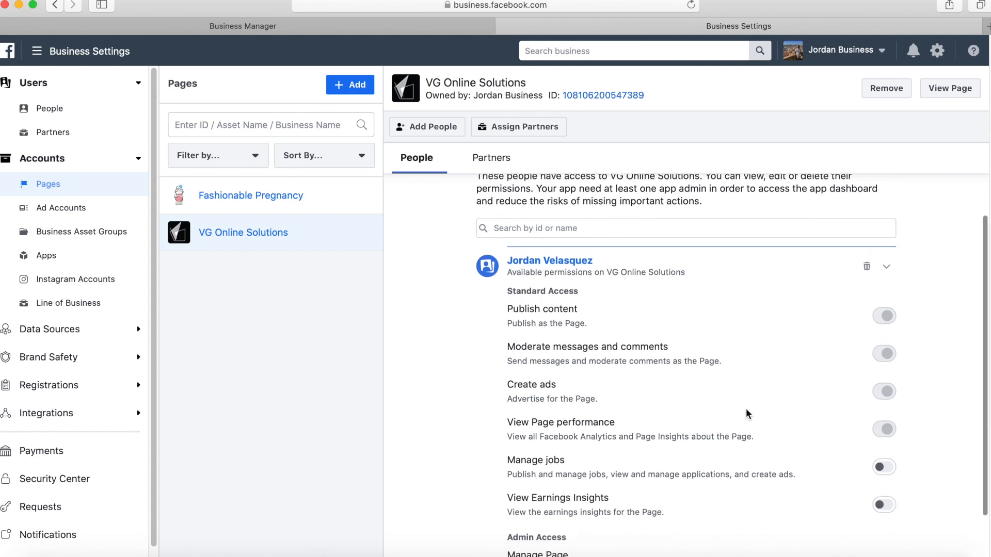
scroll(747, 414, "down", 1)
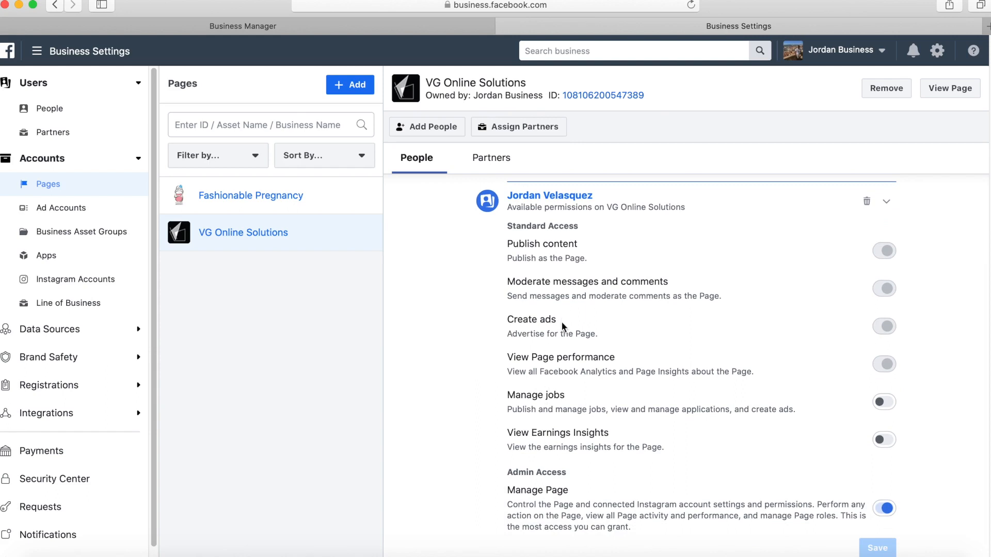
scroll(753, 396, "up", 4)
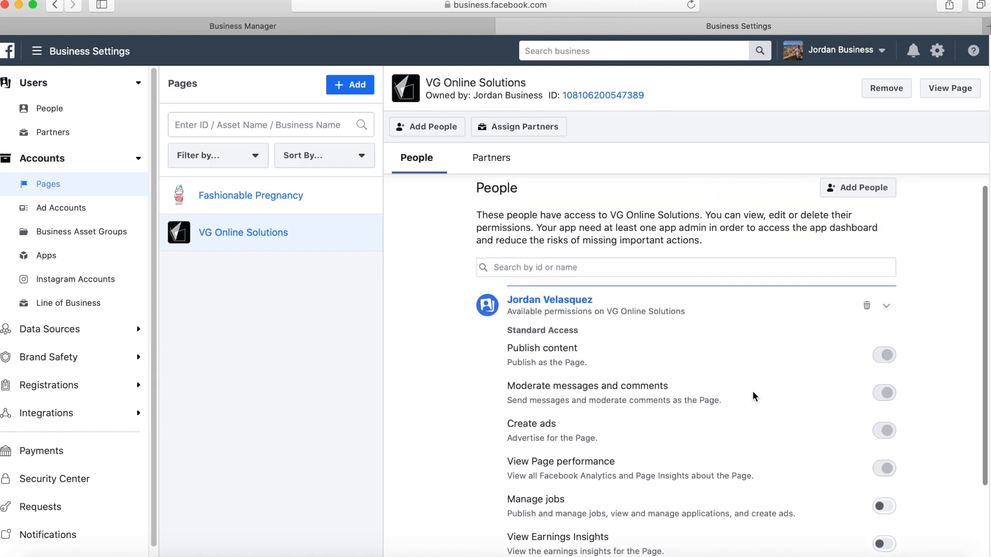
left_click(887, 320)
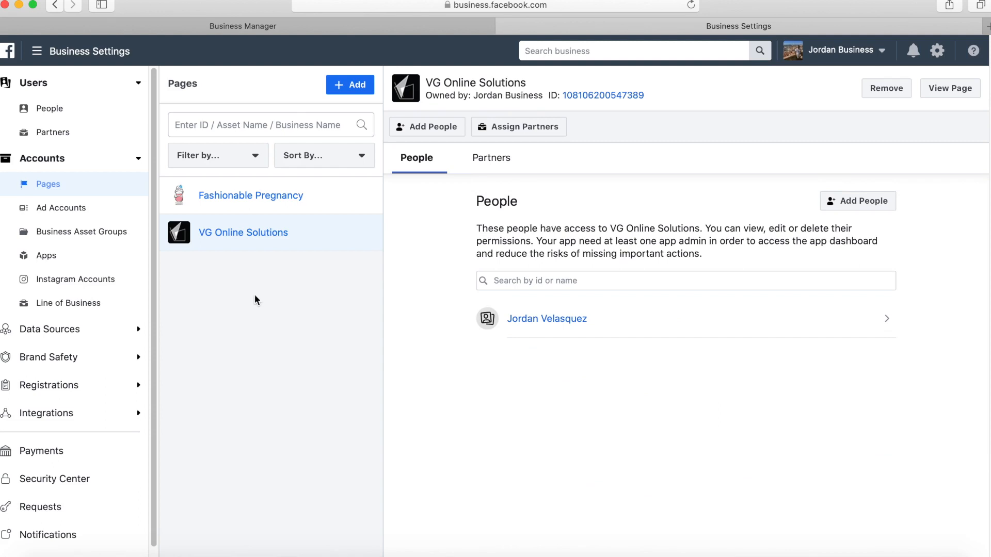
Step: View the Fashionable Pregnancy ad account and examine the options for adding, requesting access to or creating an ad account
left_click(100, 216)
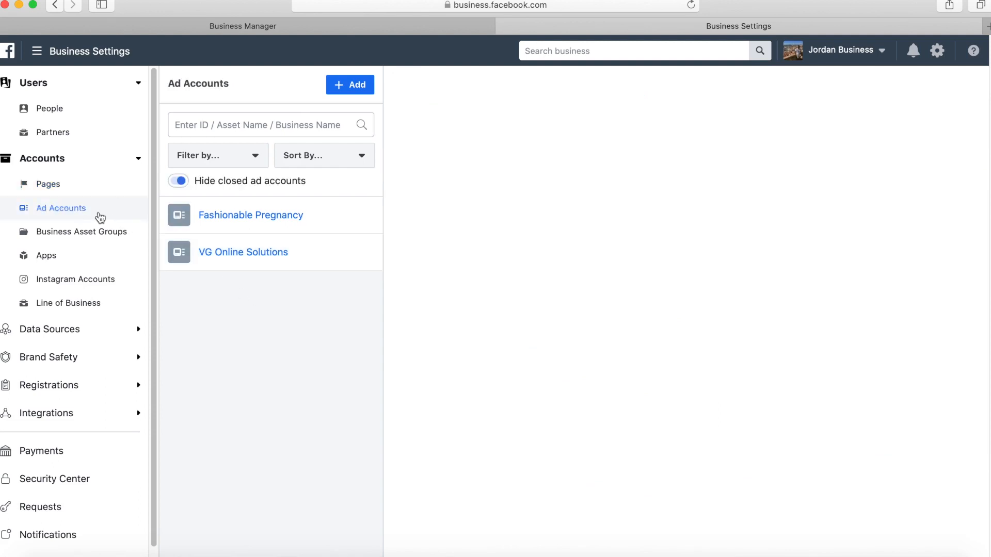
left_click(249, 223)
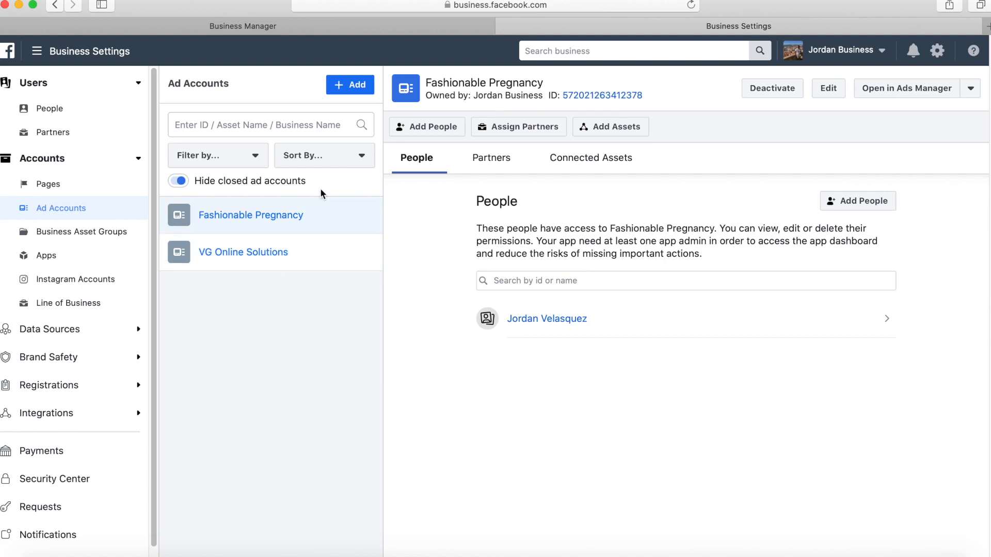
left_click(355, 97)
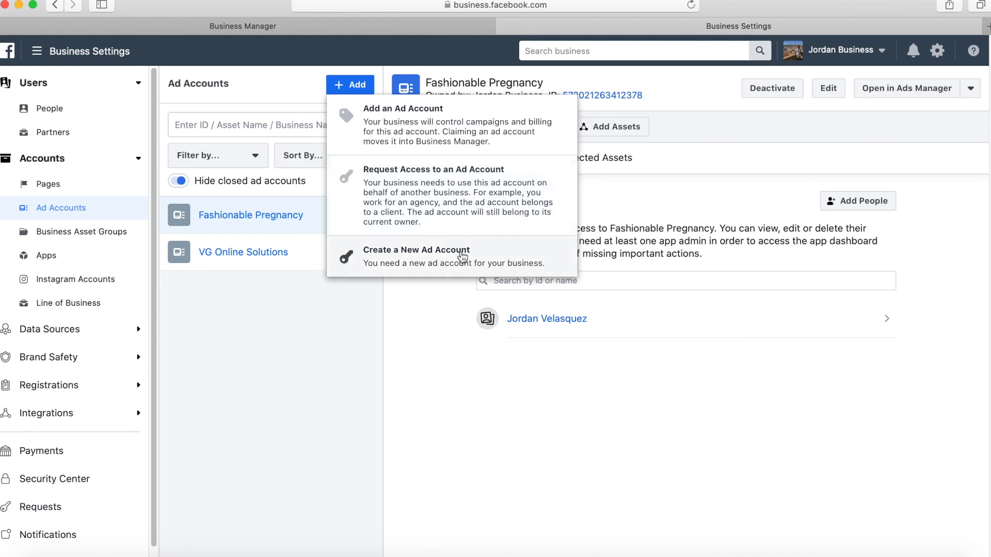
left_click(289, 379)
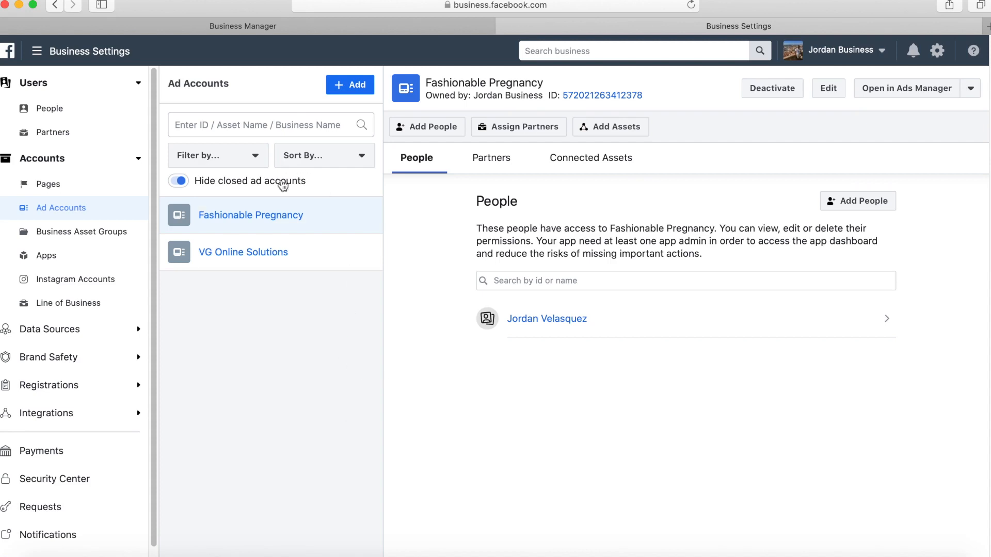
left_click(355, 87)
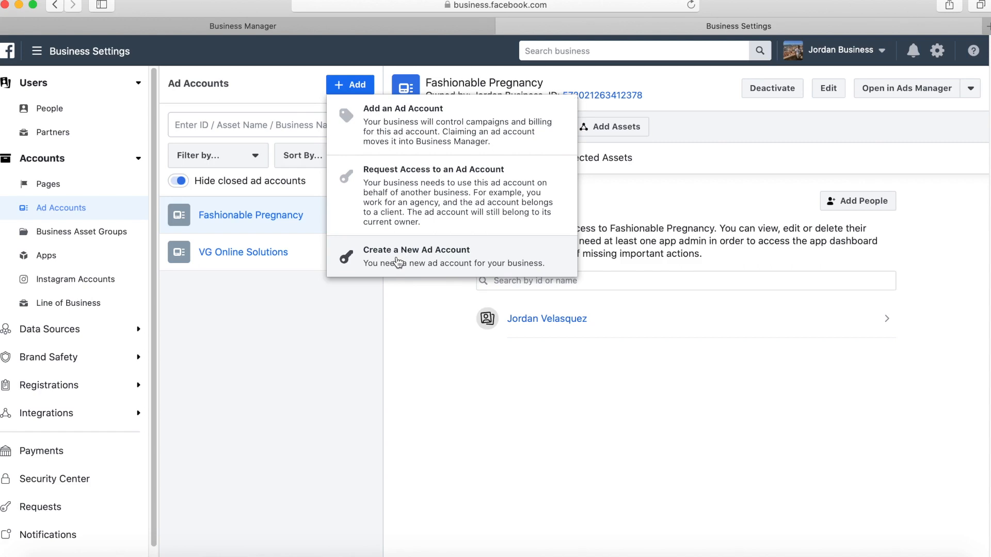
left_click(350, 319)
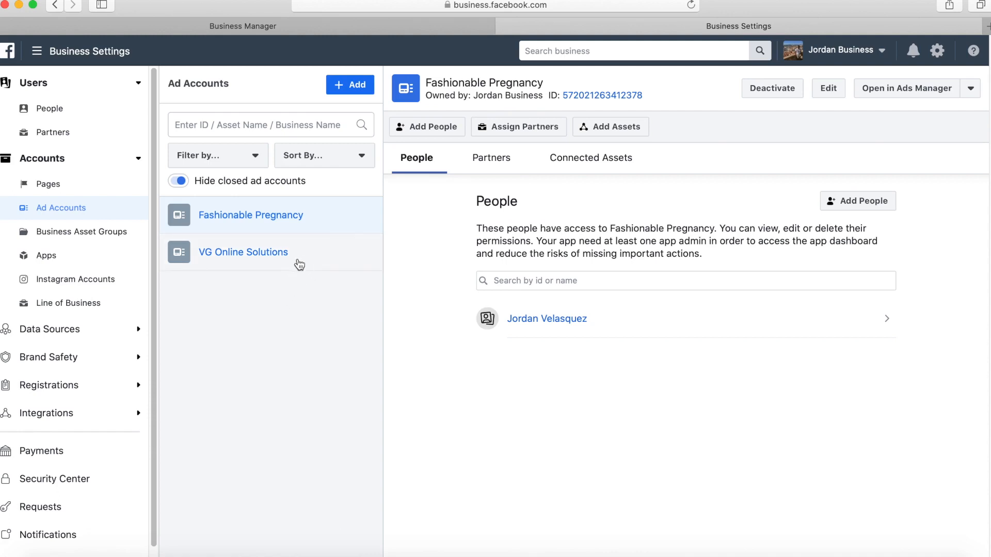
Step: View the Business Asset Groups, Apps and Instagram Accounts settings of the business
left_click(114, 234)
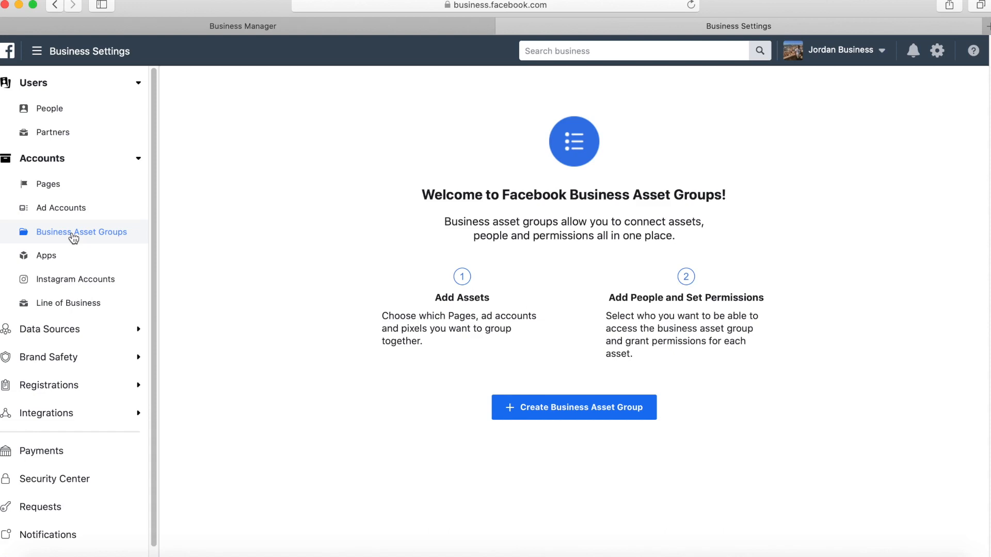
left_click(62, 265)
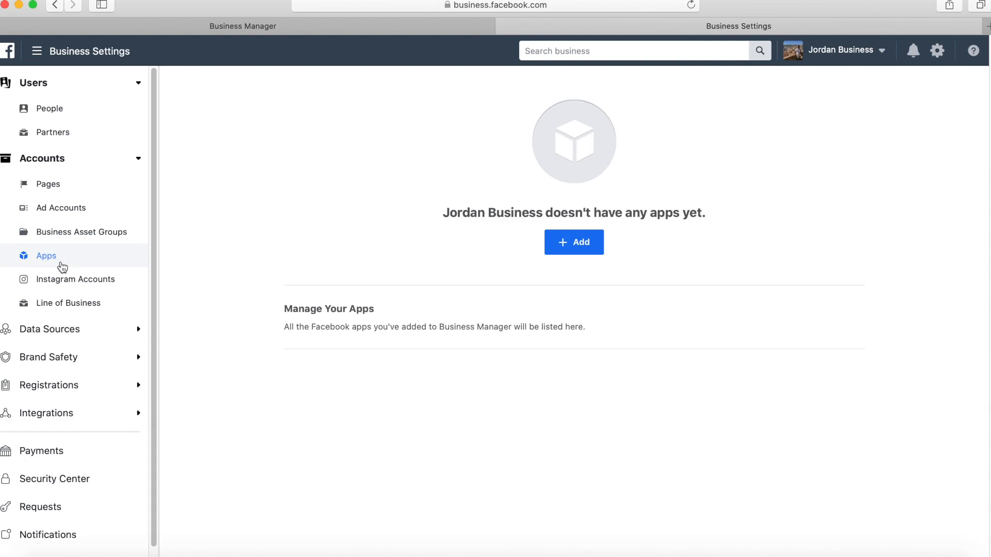
left_click(67, 288)
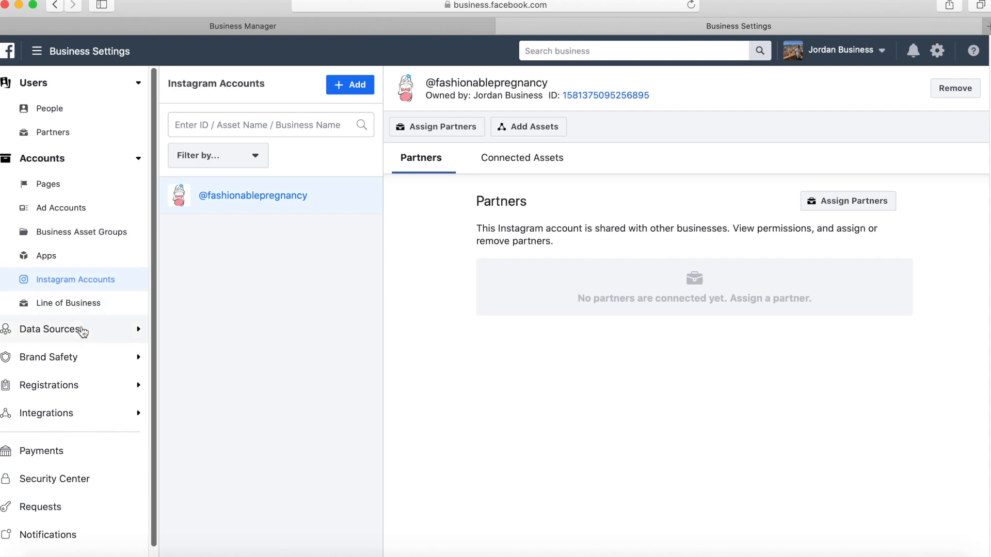
Step: Review both pixels under Data Sources and examine the form for adding a new pixel, closing it without creating one
scroll(99, 381, "down", 1)
left_click(136, 306)
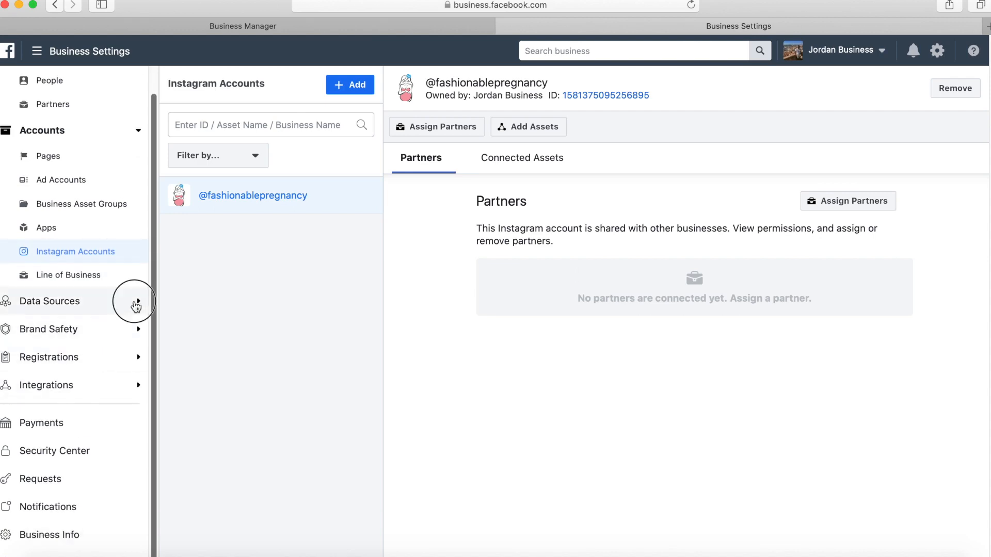
left_click(86, 356)
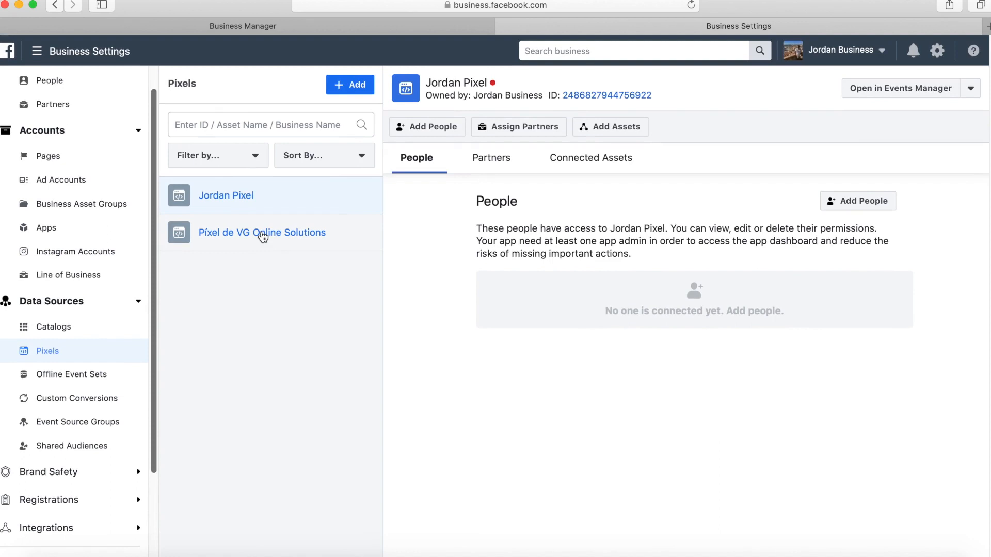
left_click(261, 235)
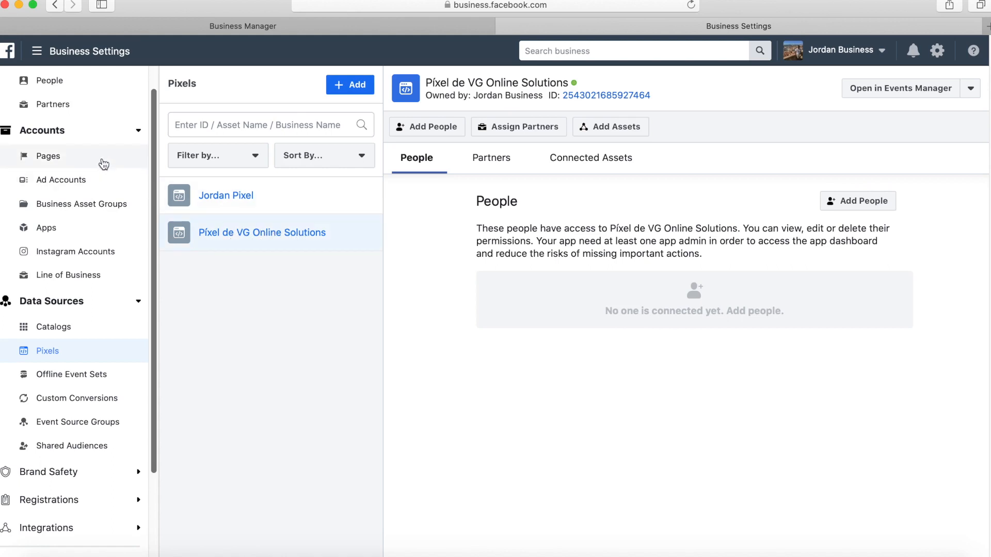
left_click(251, 207)
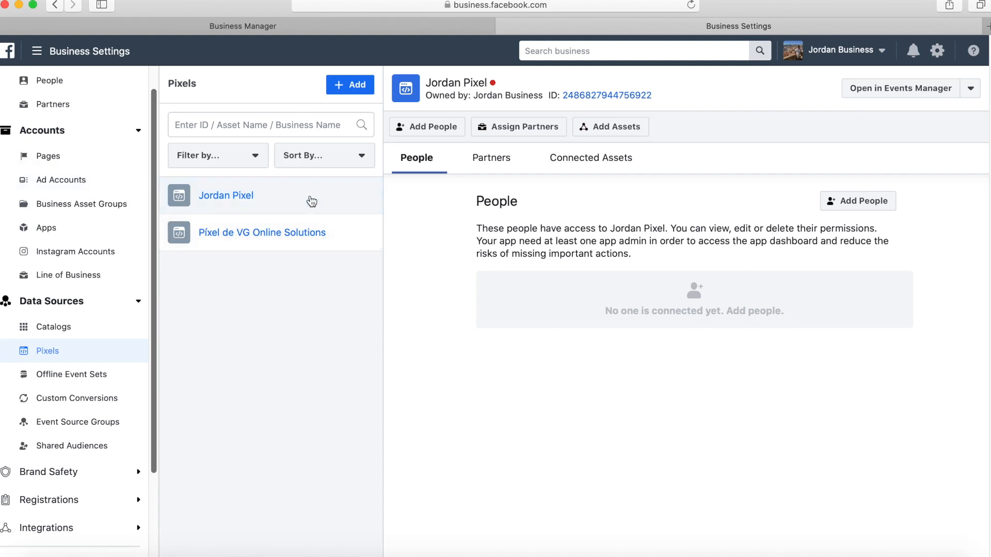
left_click(359, 90)
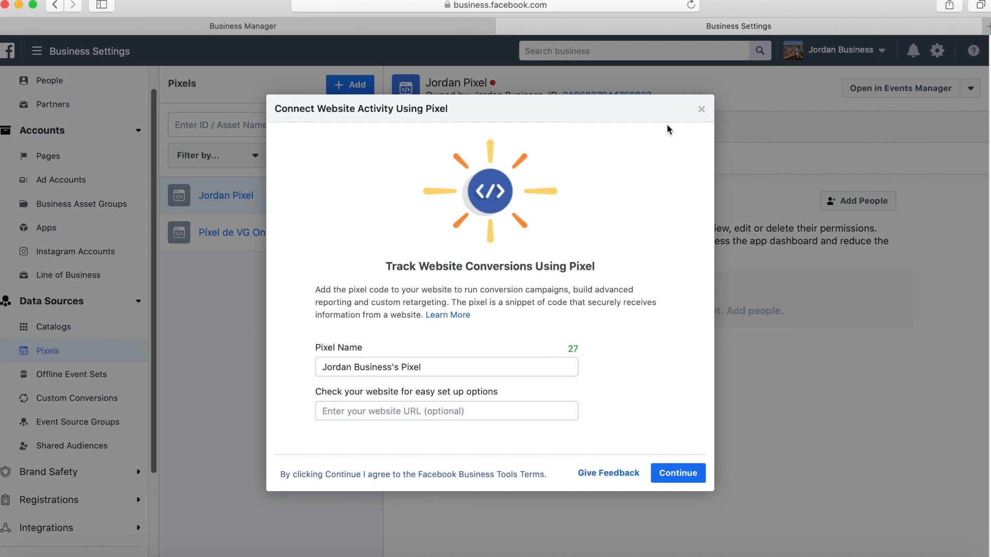
left_click(701, 109)
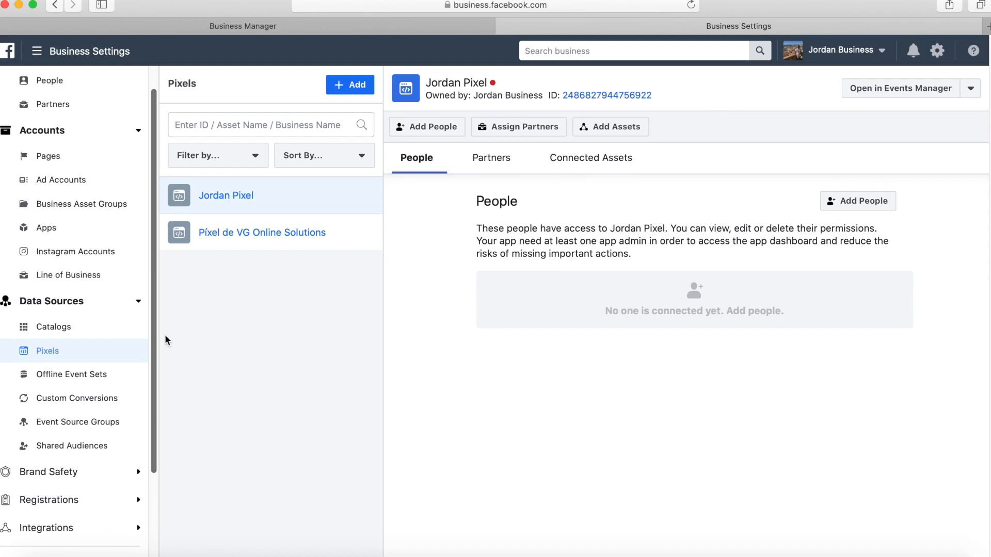
Step: View the business's Payment Methods settings and return to its list of ad accounts
left_click(138, 303)
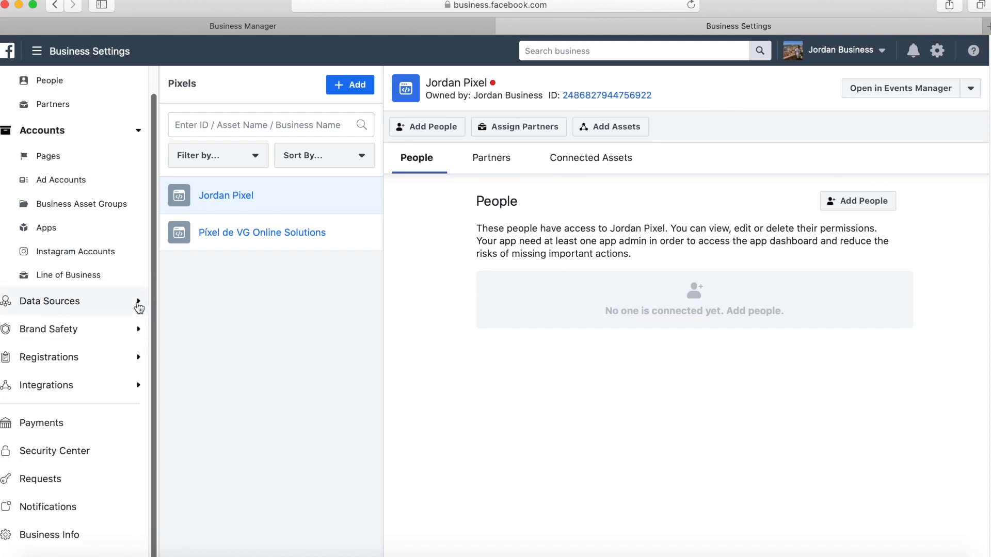
left_click(90, 422)
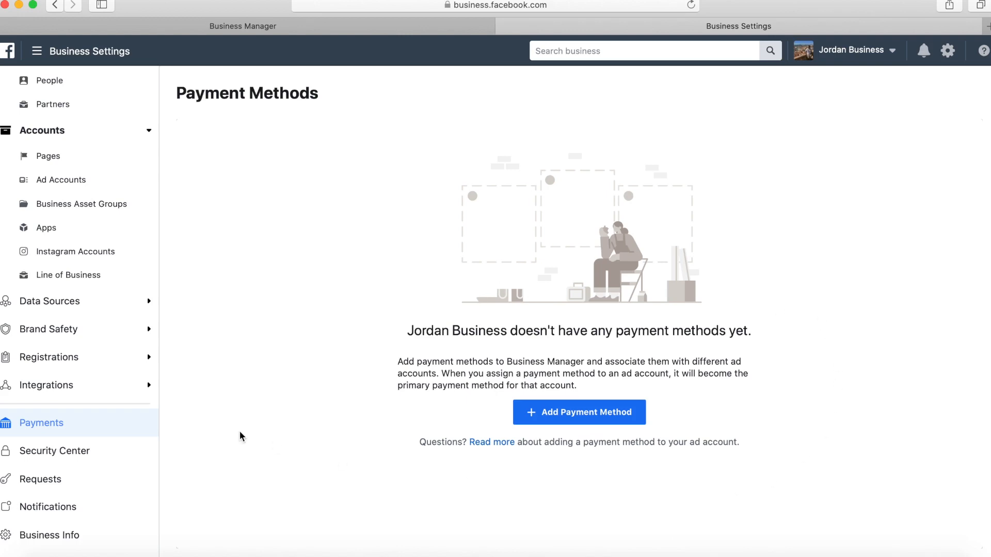
scroll(13, 175, "up", 2)
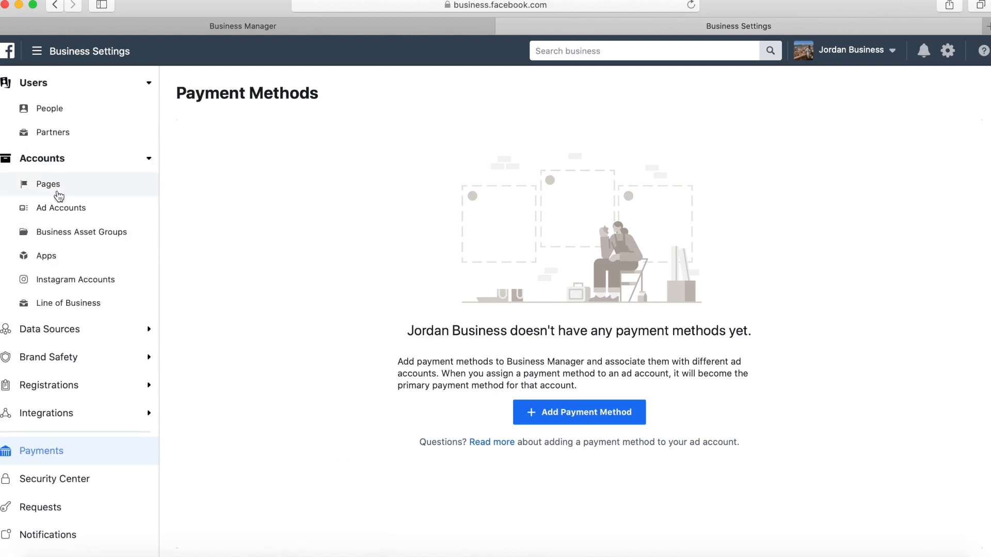
left_click(60, 207)
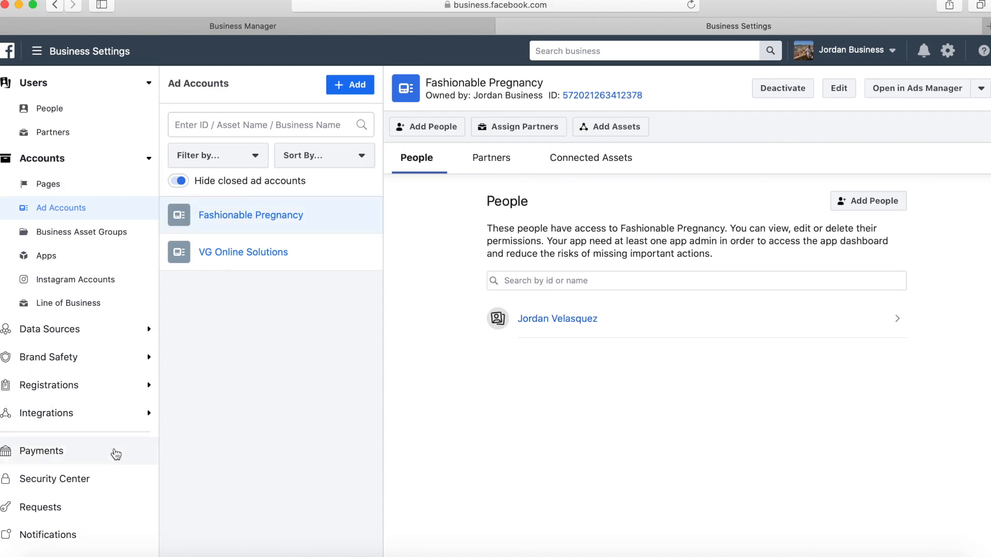
scroll(116, 454, "down", 2)
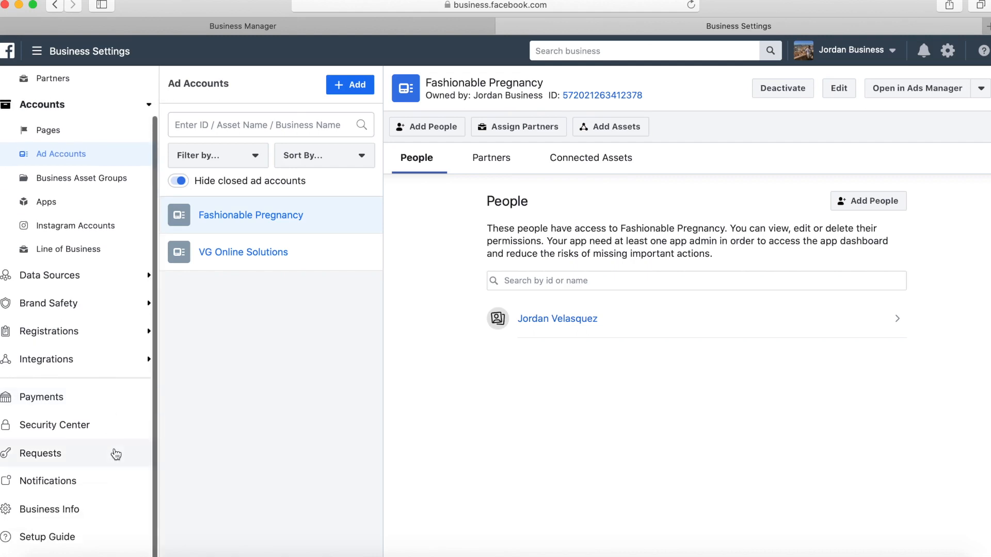
scroll(115, 450, "up", 2)
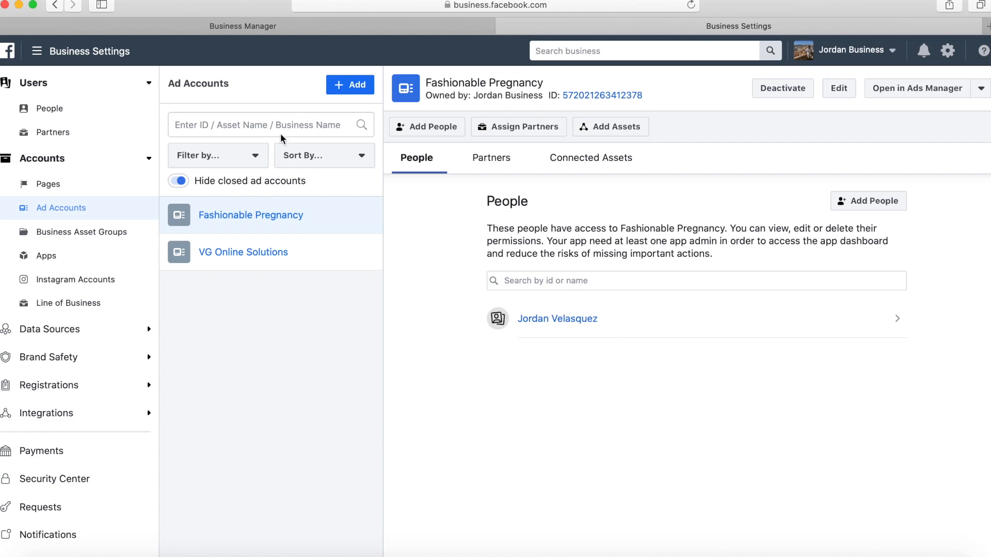
Step: Open Ads Manager, examine the available ad accounts, and switch to the VG Online Solutions account to view its campaigns
left_click(38, 55)
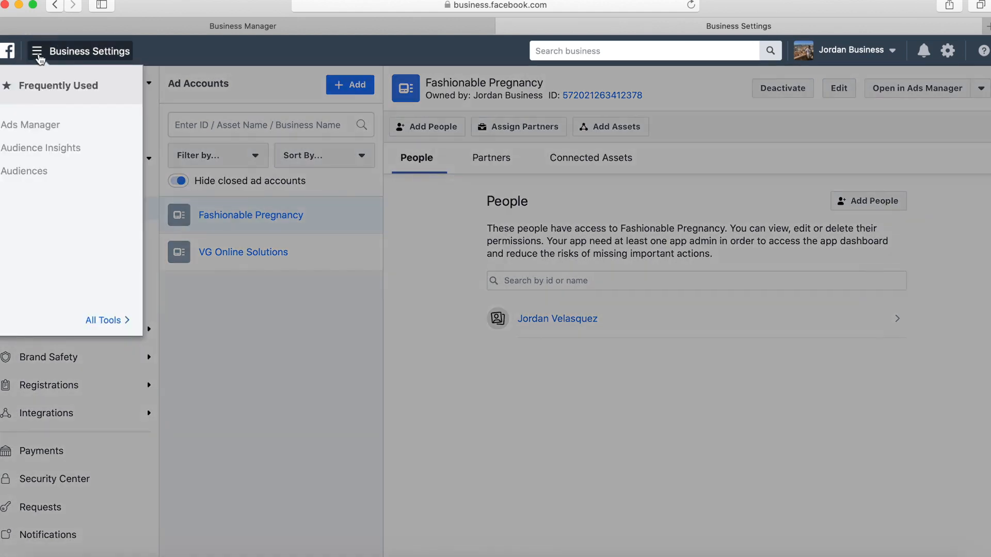
left_click(41, 133)
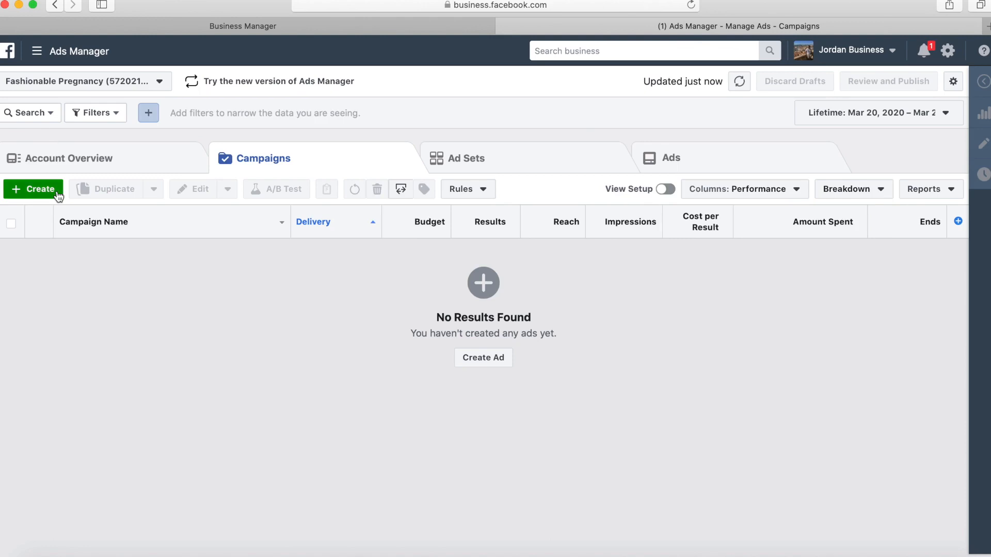
left_click(158, 83)
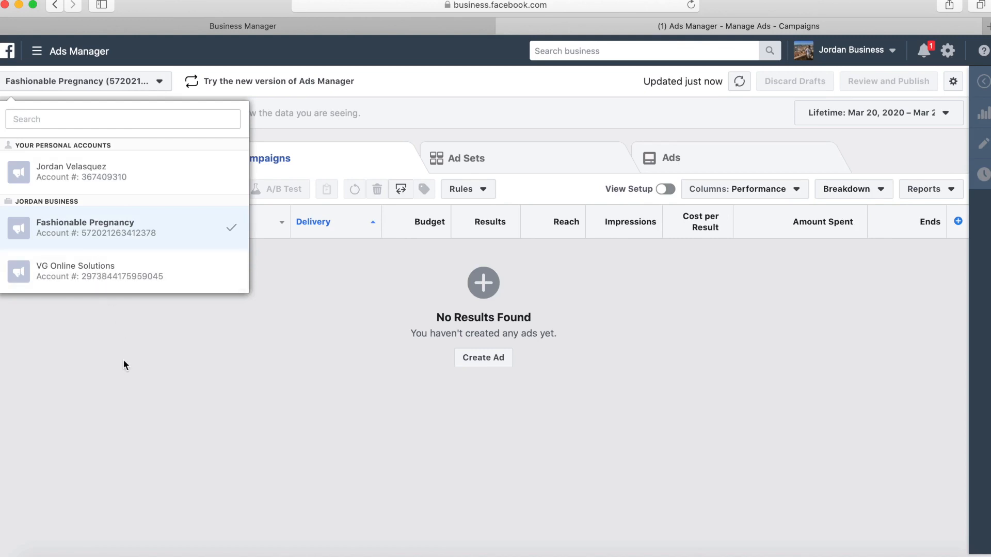
left_click(123, 380)
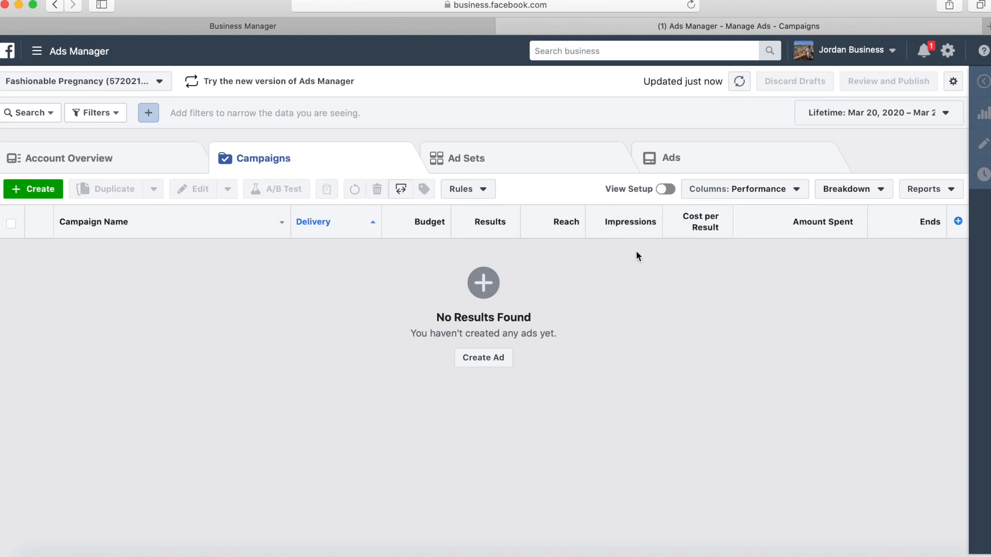
left_click(143, 83)
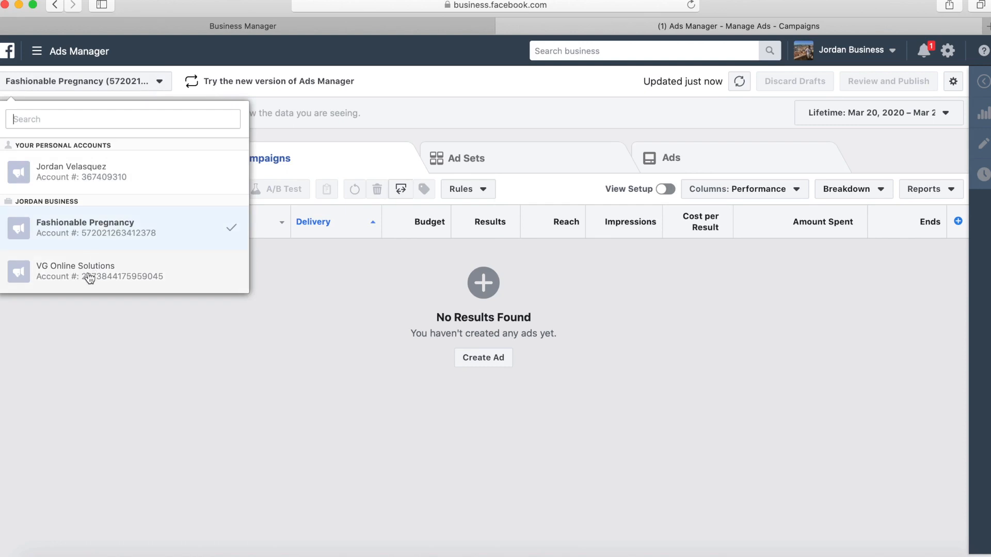
left_click(114, 275)
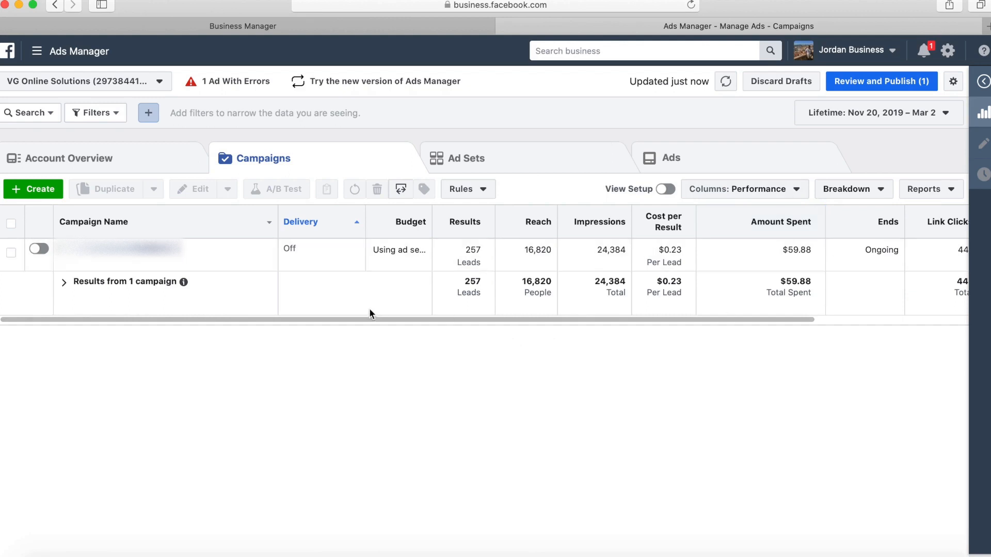
Step: View the Billing page of the Fashionable Pregnancy ad account and examine its payment settings
left_click(40, 52)
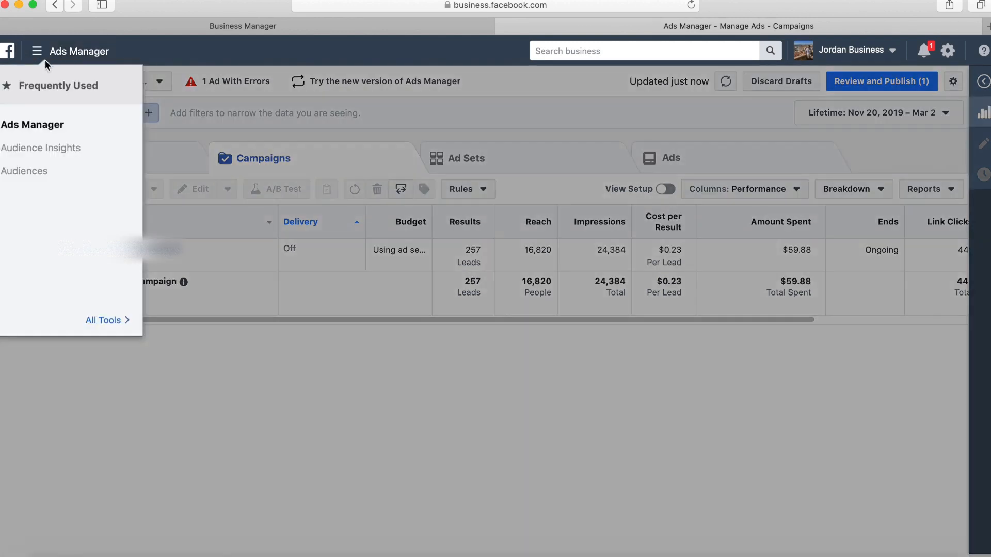
mouse_move(101, 322)
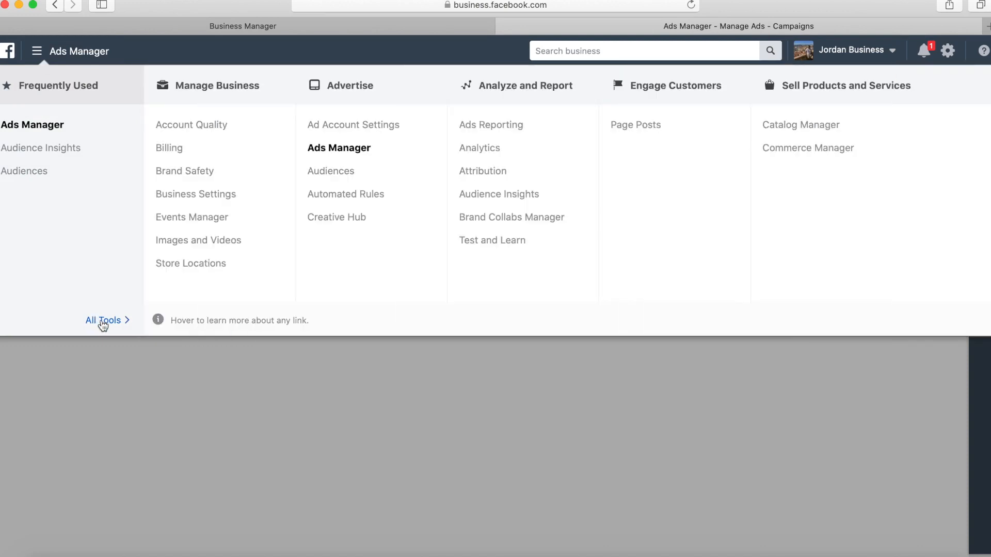
left_click(175, 149)
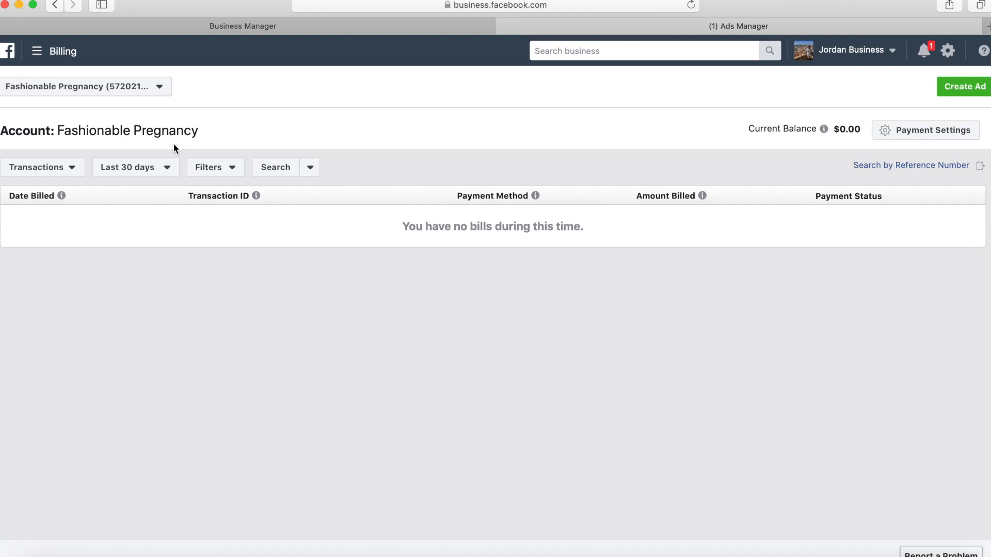
left_click(942, 133)
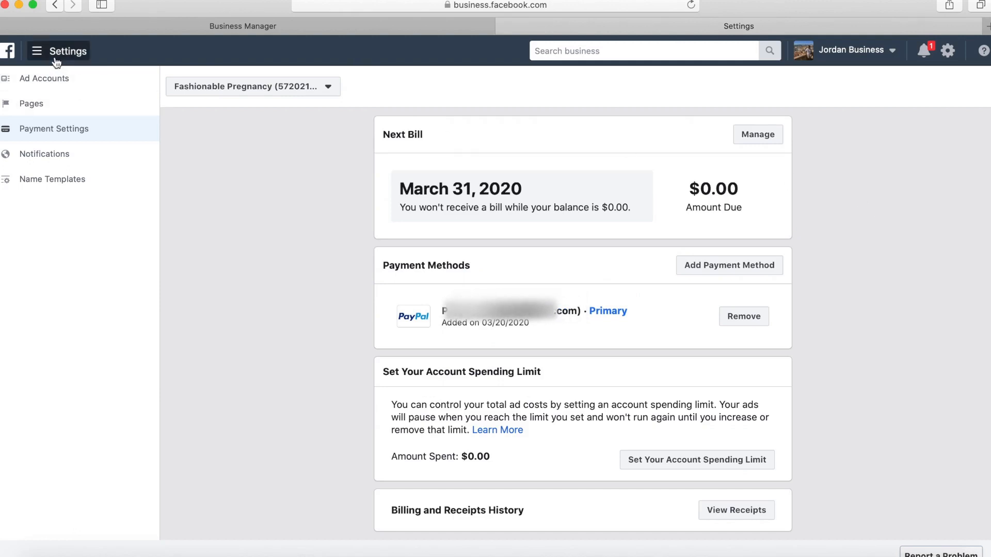
Step: Return to the Ads Manager campaigns view, and from there reopen Business Settings
left_click(36, 54)
left_click(73, 125)
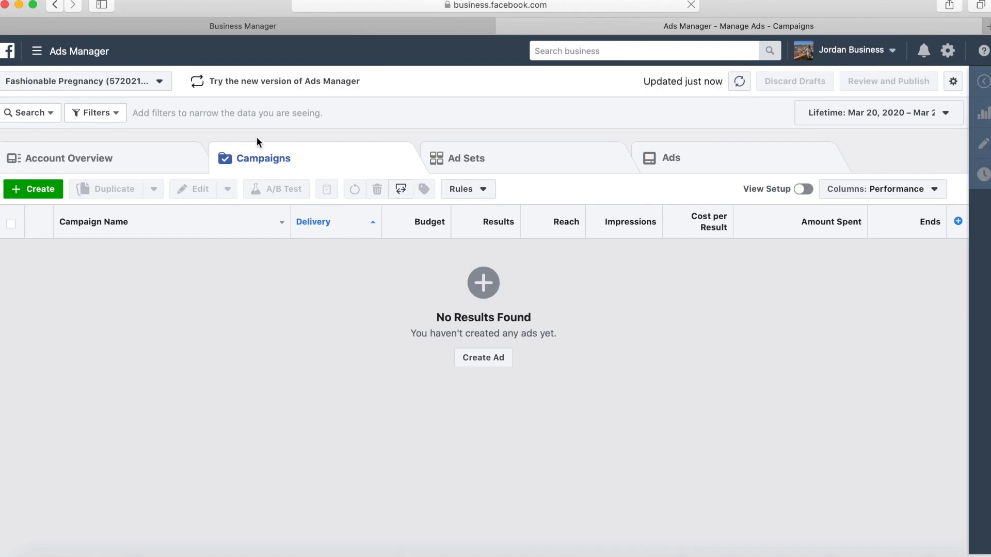
left_click(68, 50)
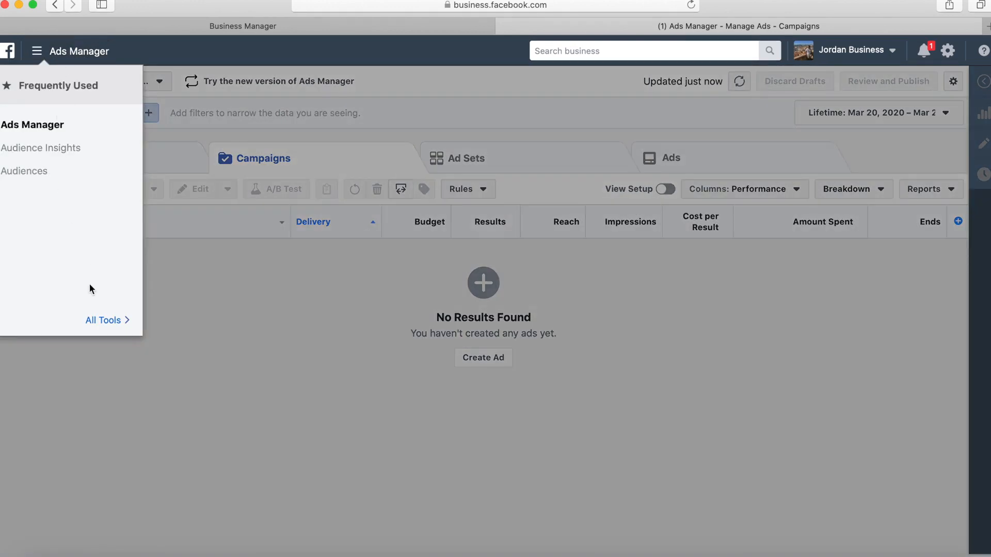
left_click(102, 320)
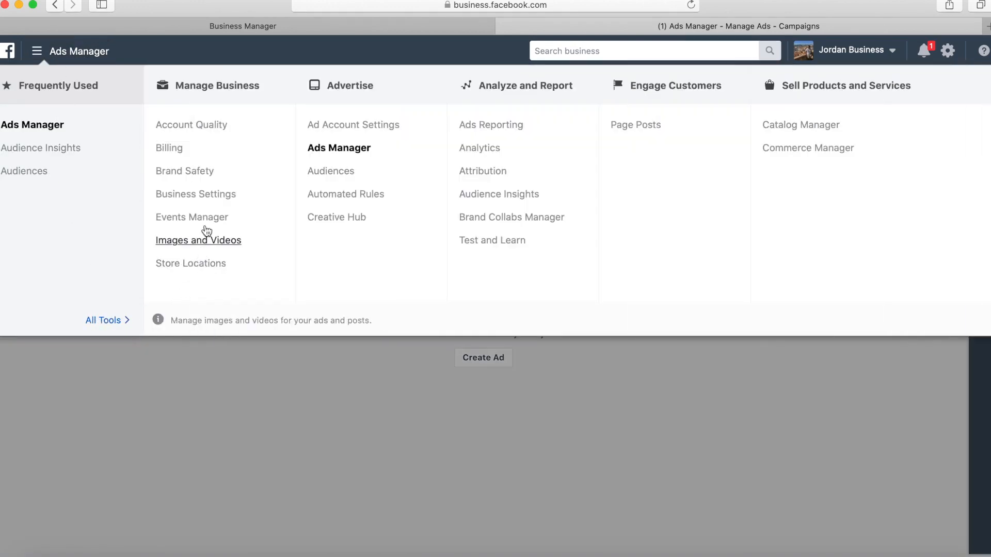
left_click(208, 200)
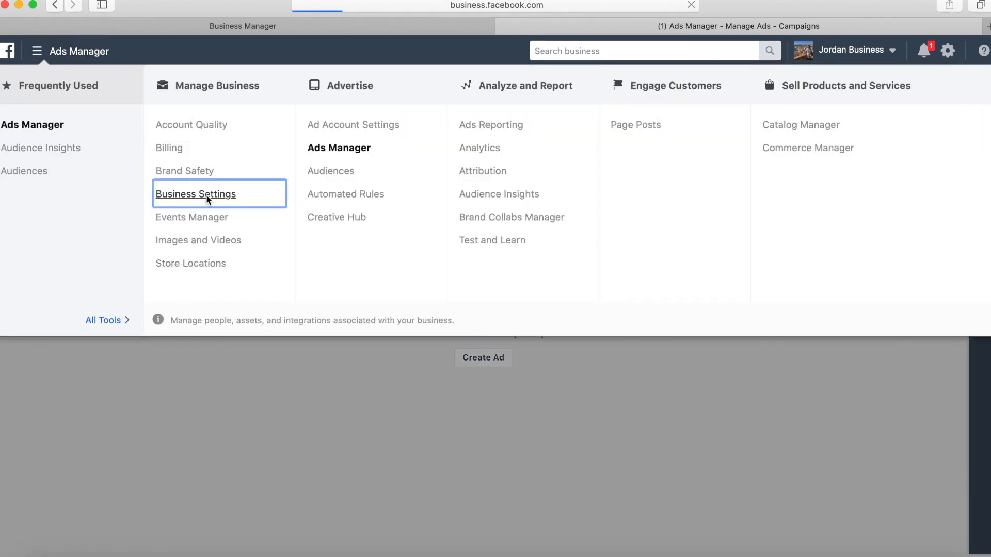